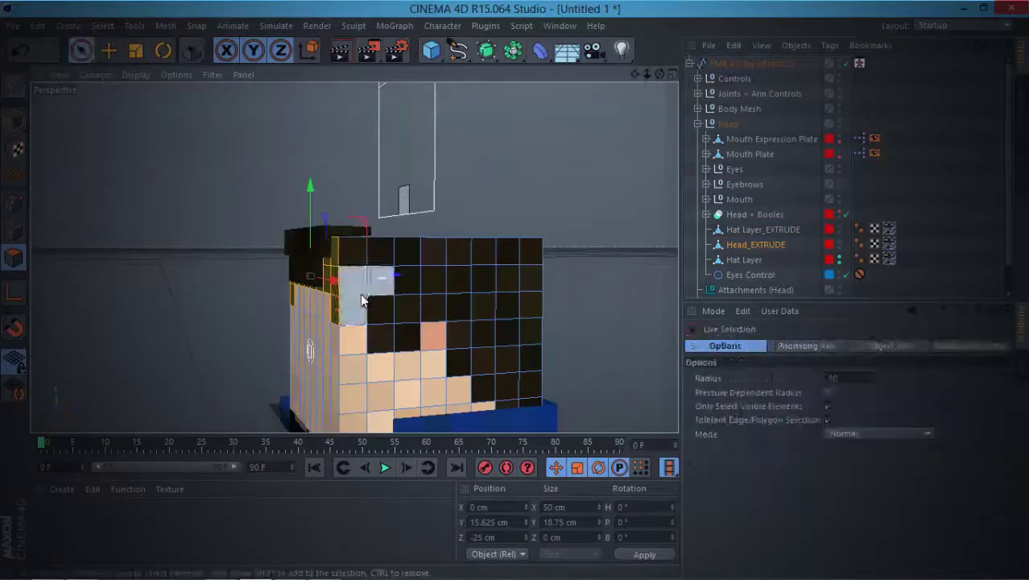
- Select all the dark hair polygons on the sides, back and top of the Head_EXTRUDE mesh
alt+drag(516, 309, 523, 294)
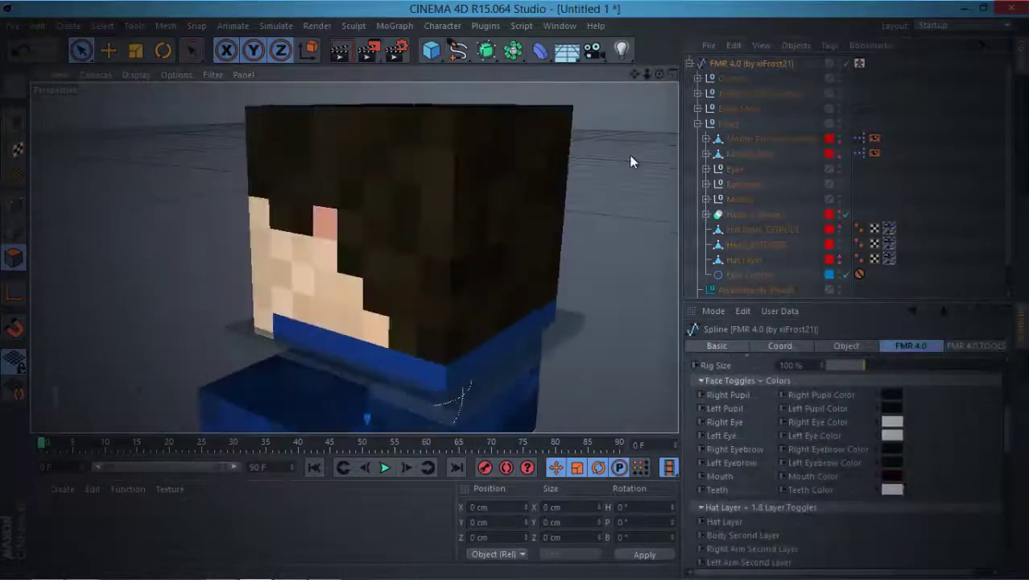
click(345, 344)
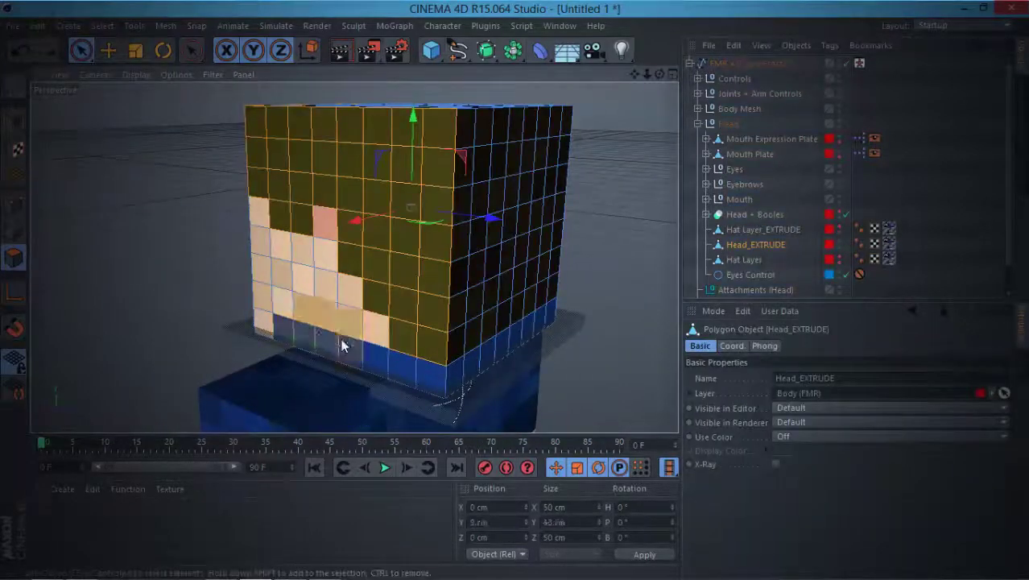
key(space)
alt+drag(469, 296, 329, 293)
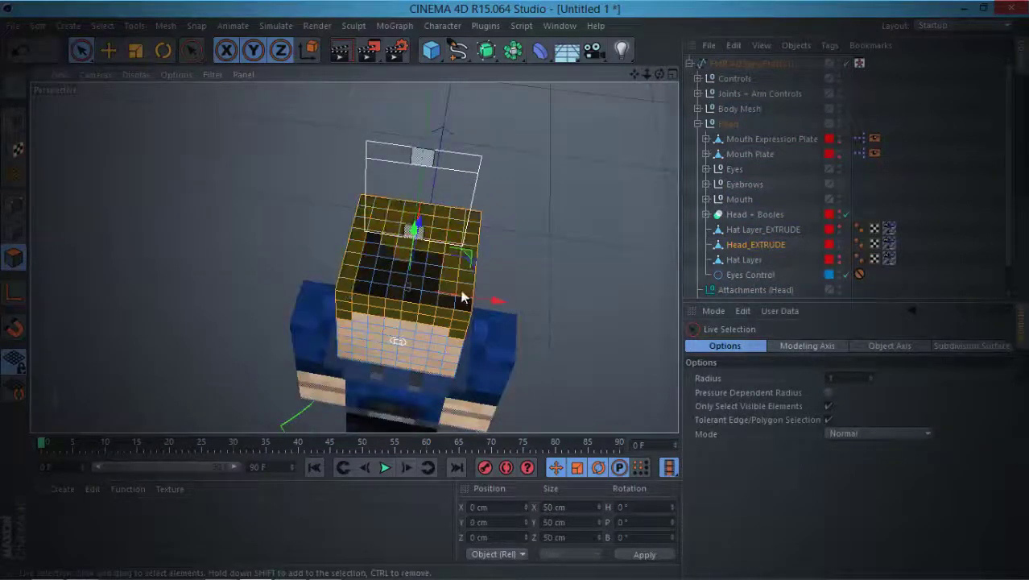
- Extrude the hair polygons of the Head_EXTRUDE mesh outward from the head
key(d)
alt+drag(494, 309, 516, 296)
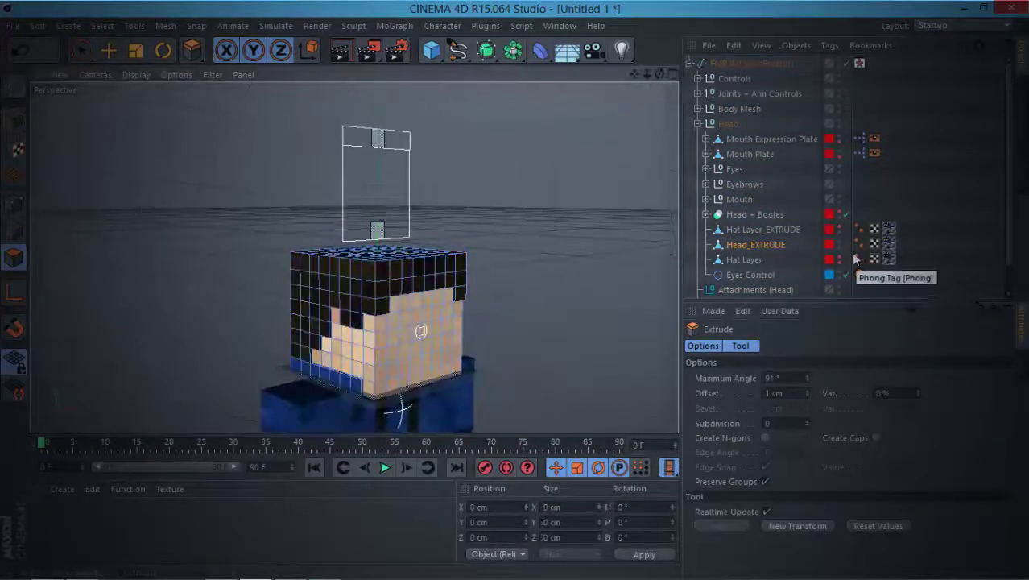
click(744, 259)
click(755, 244)
scroll(547, 262, up, 3)
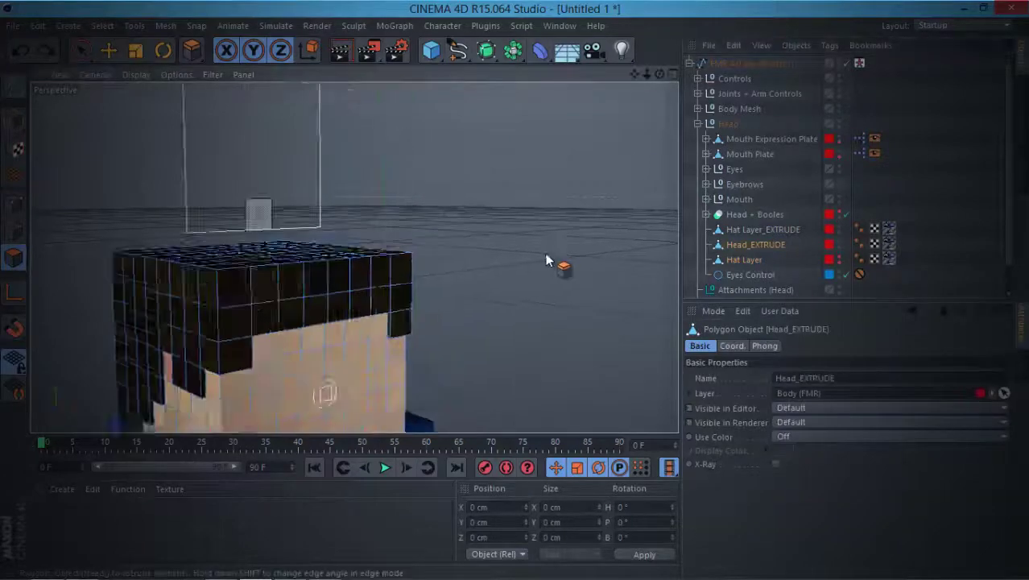
alt+drag(561, 244, 538, 238)
key(d)
- Select the hair polygons across the front of the Hat Layer_EXTRUDE mesh with Live Selection
click(749, 63)
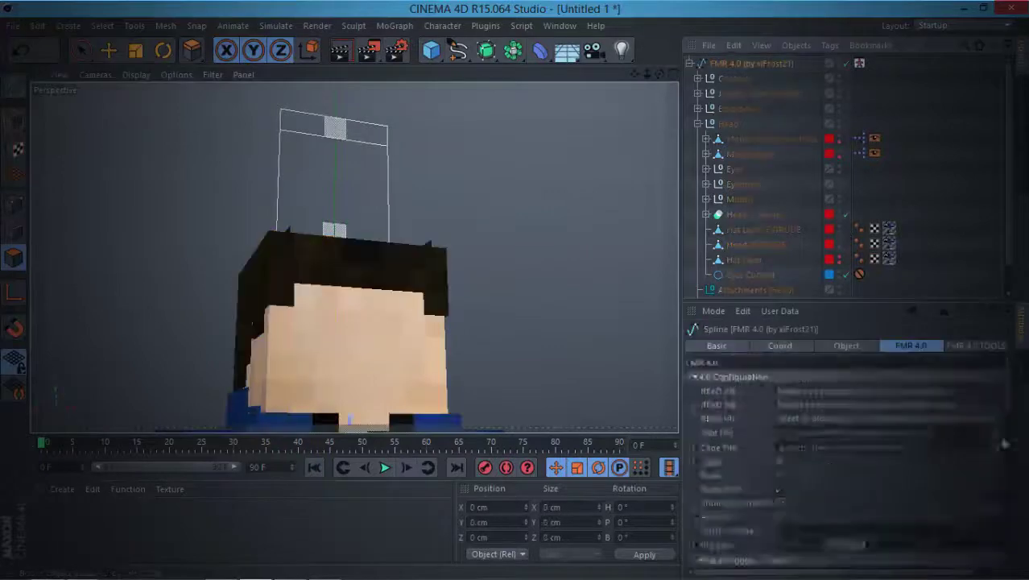
drag(659, 74, 529, 295)
click(737, 230)
key(9)
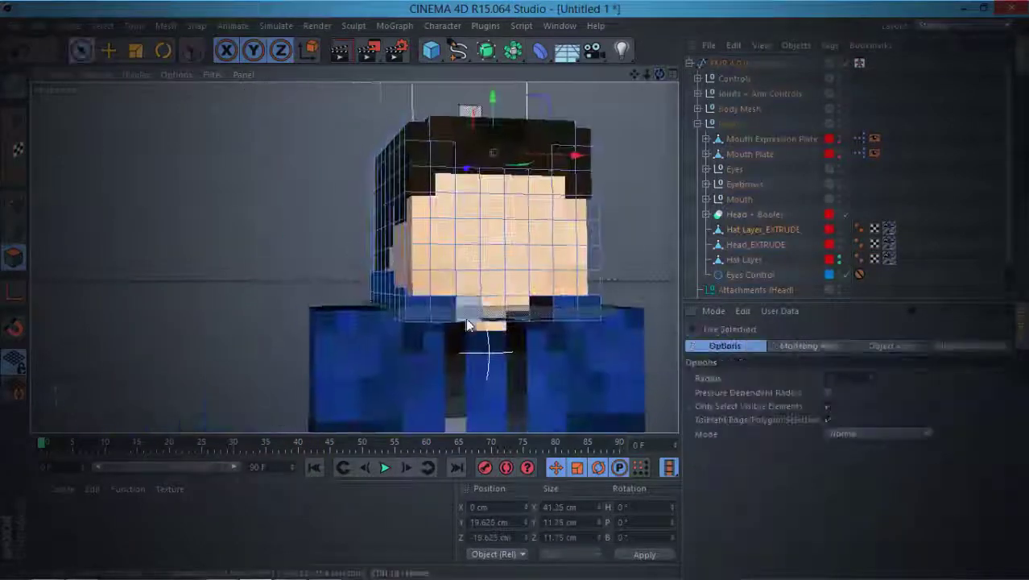
scroll(525, 170, up, 4)
alt+drag(524, 164, 289, 282)
alt+drag(359, 307, 632, 107)
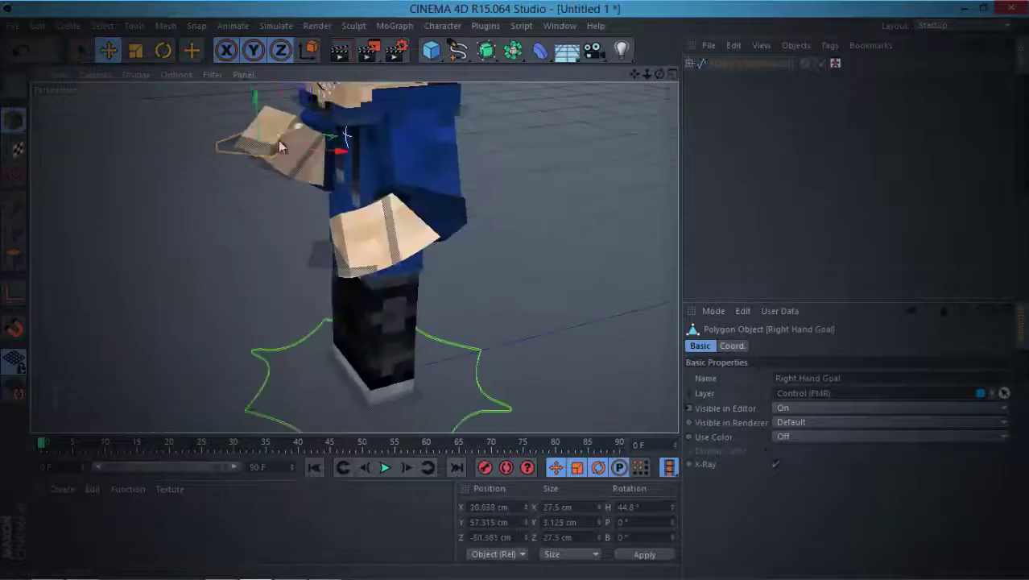
- Rotate the Right Hand Goal control to pose the character's right hand
key(r)
drag(278, 140, 308, 156)
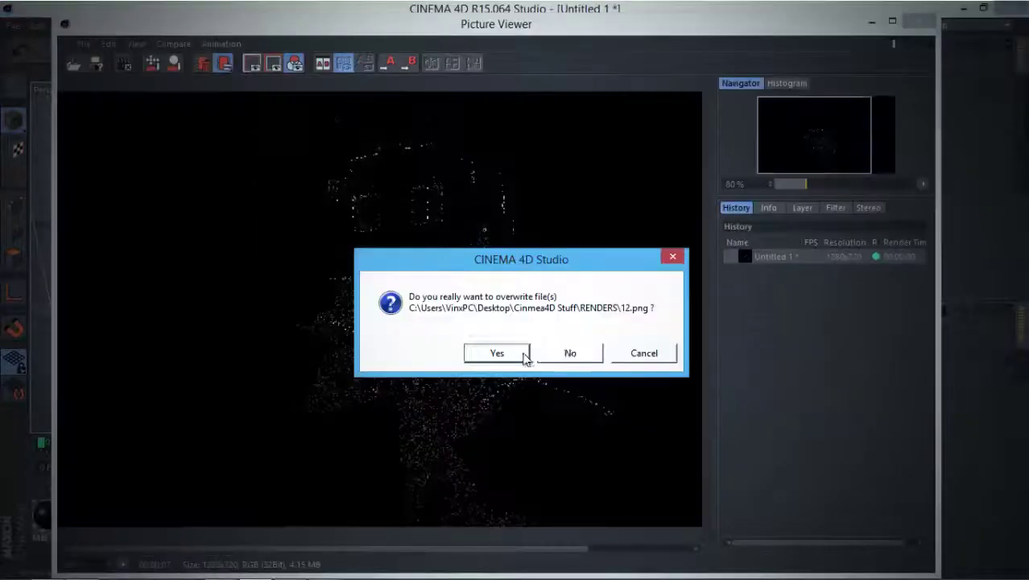
- Accept overwriting 12.png for the first render and decline overwriting it for the following render
click(519, 352)
click(562, 456)
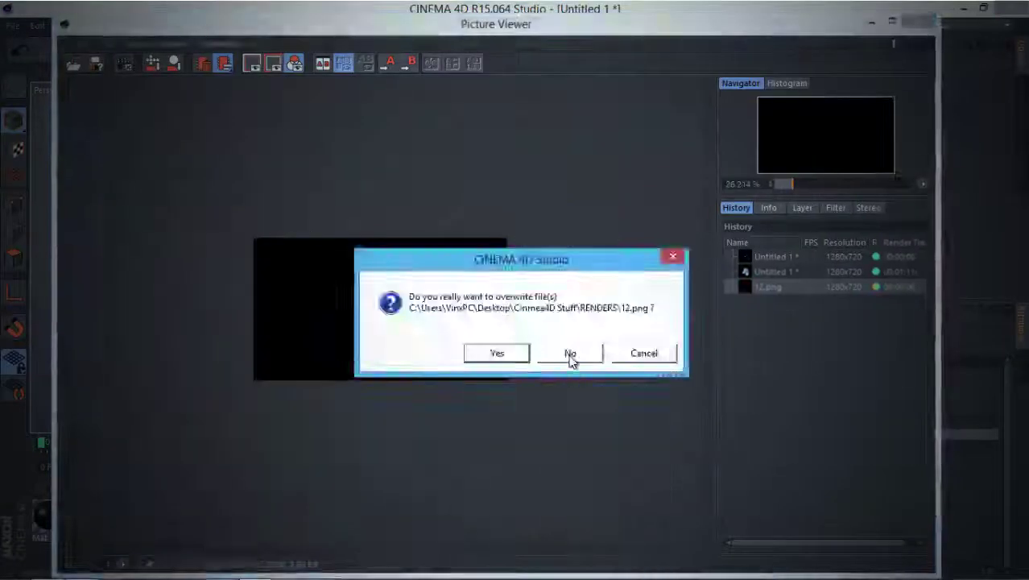
click(570, 355)
- Examine the face and hair edges in the render up close and return to the scene
scroll(326, 261, up, 4)
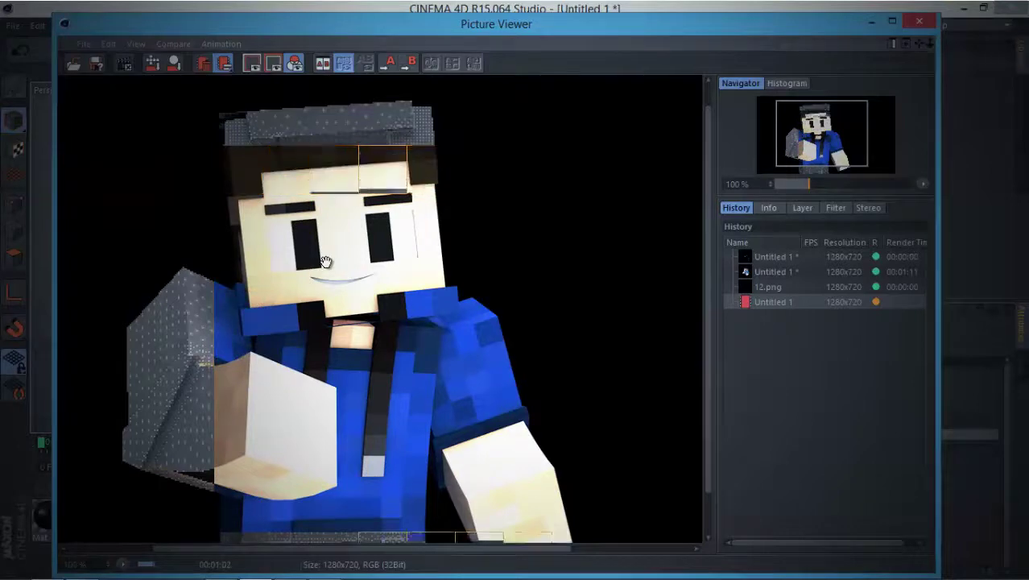
scroll(324, 262, up, 3)
scroll(275, 232, down, 3)
scroll(269, 200, up, 5)
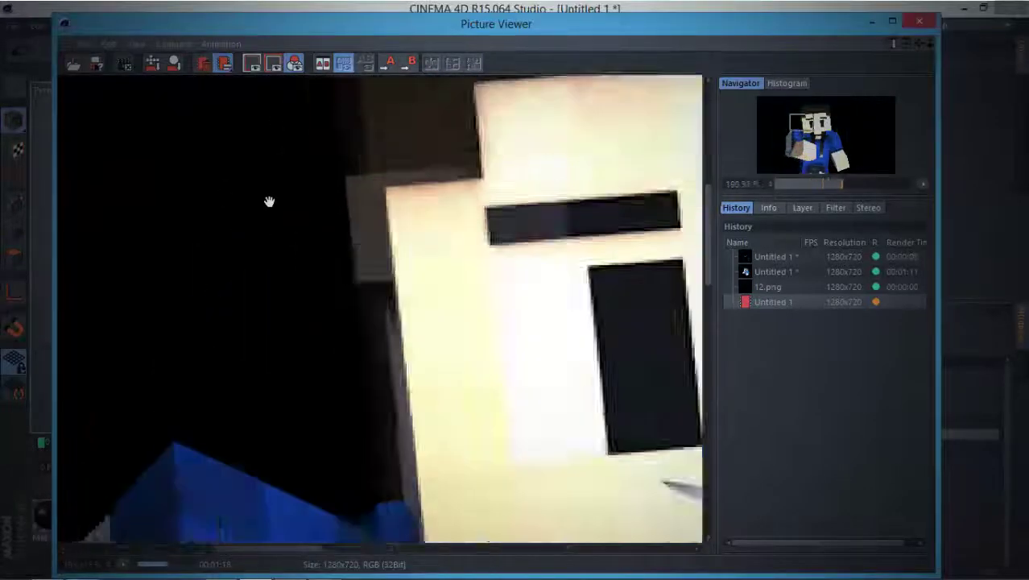
scroll(269, 200, down, 3)
click(962, 200)
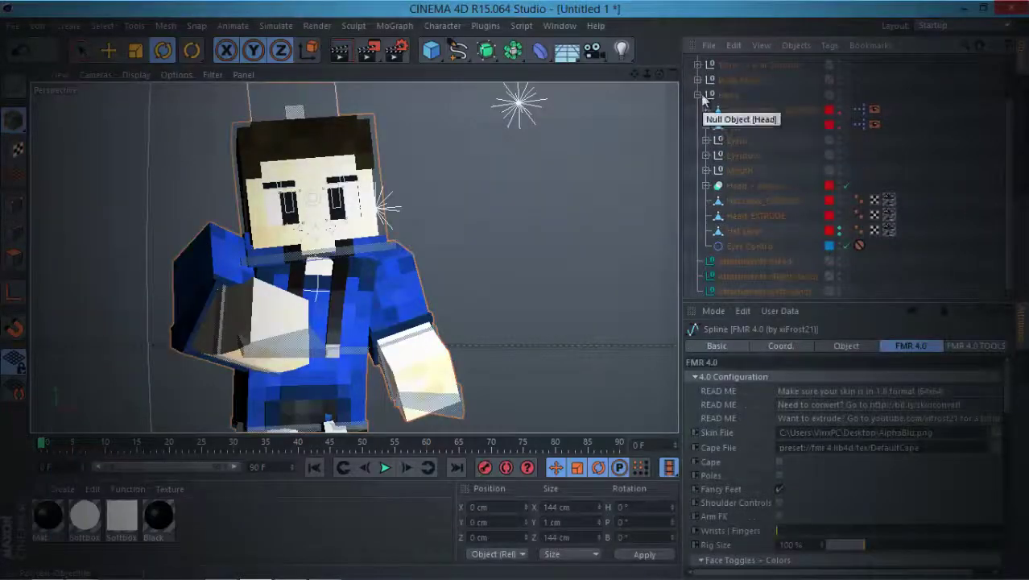
- Collapse the FMR 4.0 rig's hierarchy and rotate the Lightroom null to a heading of about -67.2°
click(697, 96)
scroll(804, 387, down, 10)
alt+drag(564, 298, 515, 297)
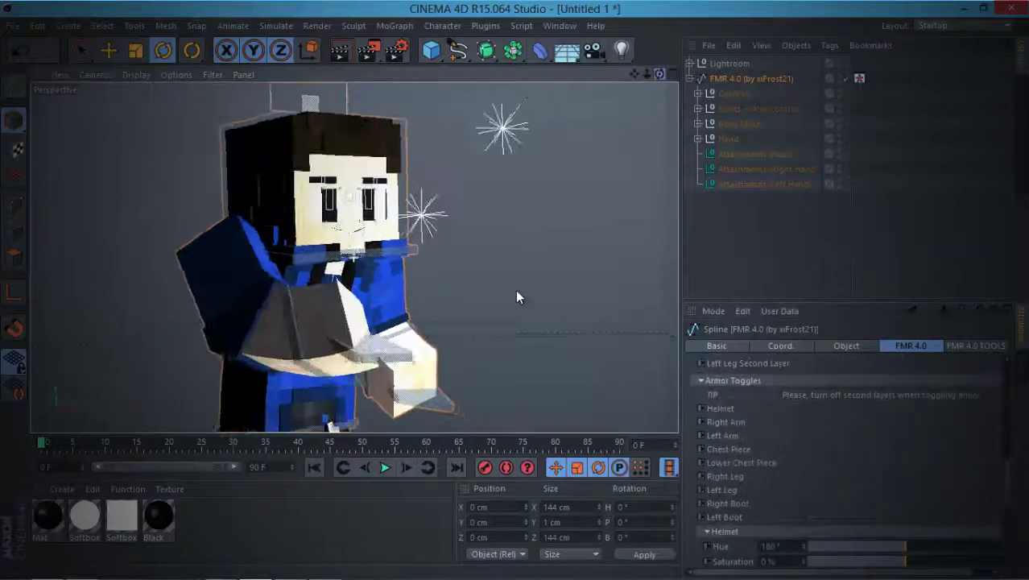
click(303, 232)
click(689, 78)
click(729, 63)
scroll(523, 248, down, 5)
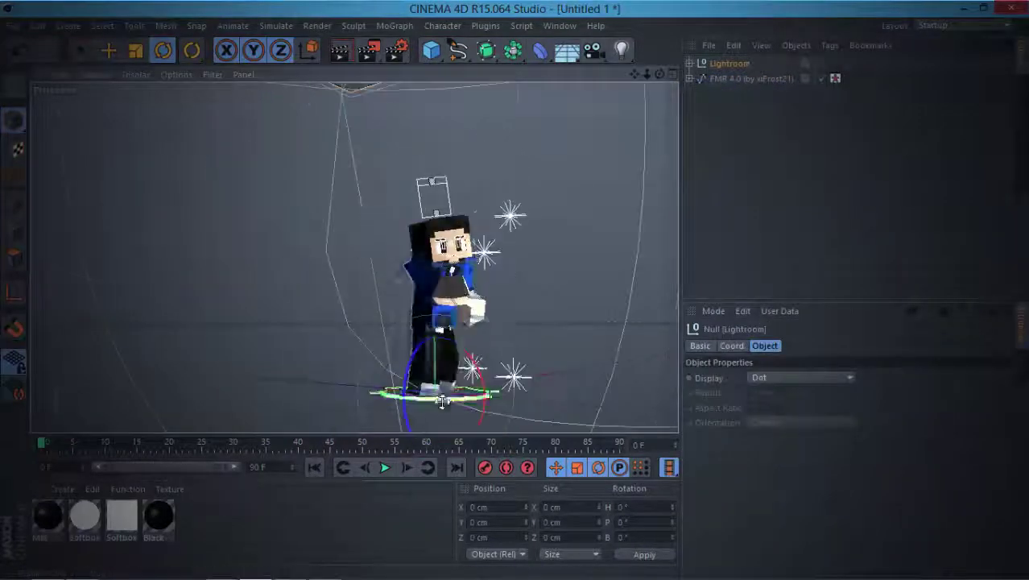
scroll(533, 262, up, 6)
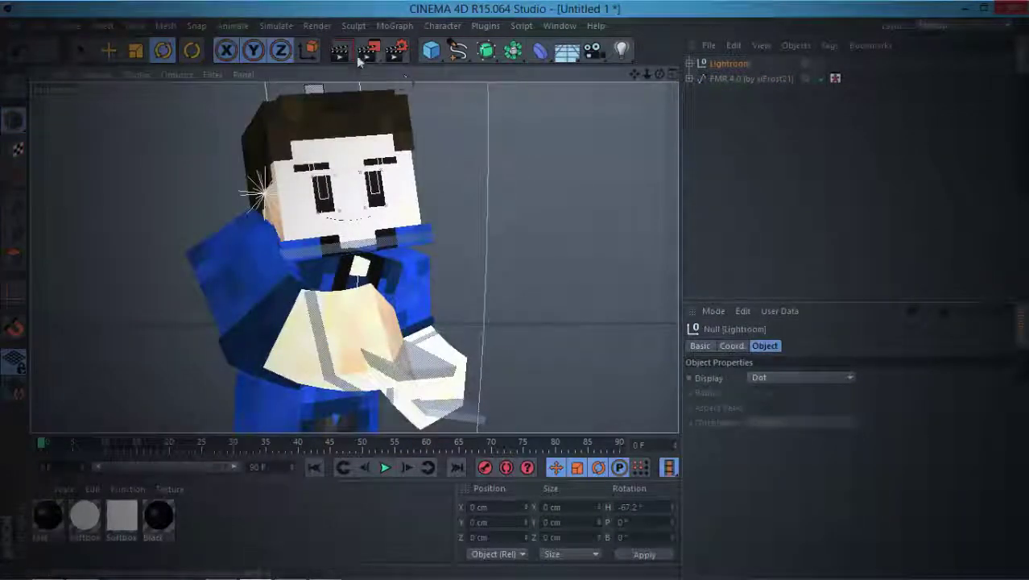
- Render the relit character to the Picture Viewer and inspect the face and hair up close
click(367, 52)
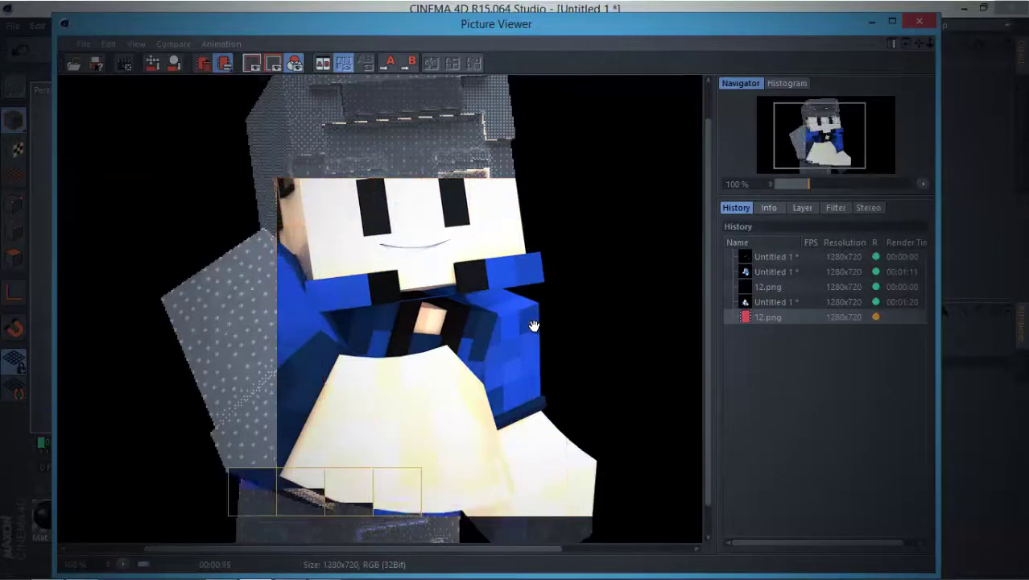
scroll(283, 179, up, 5)
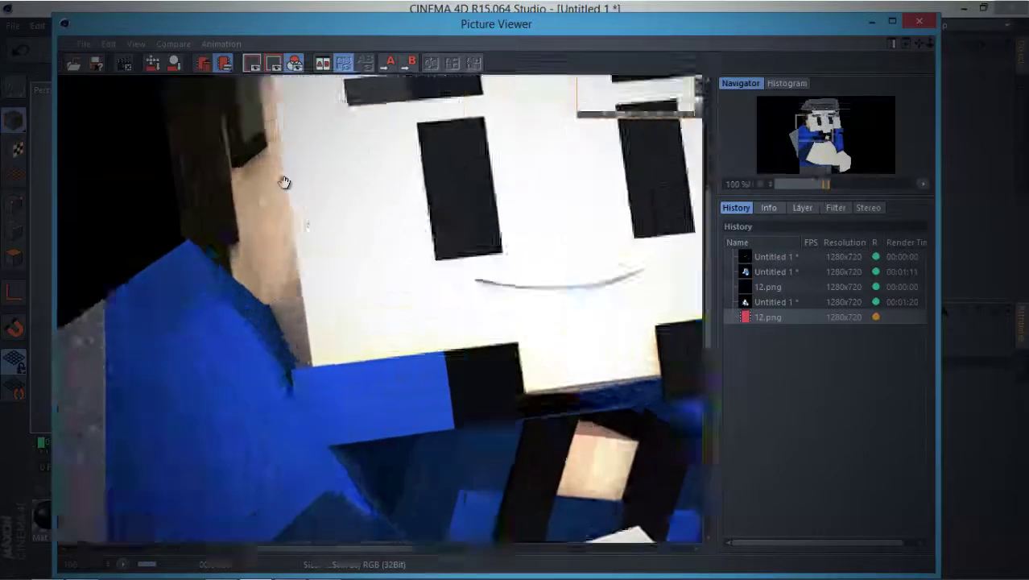
scroll(345, 202, down, 6)
scroll(344, 201, down, 3)
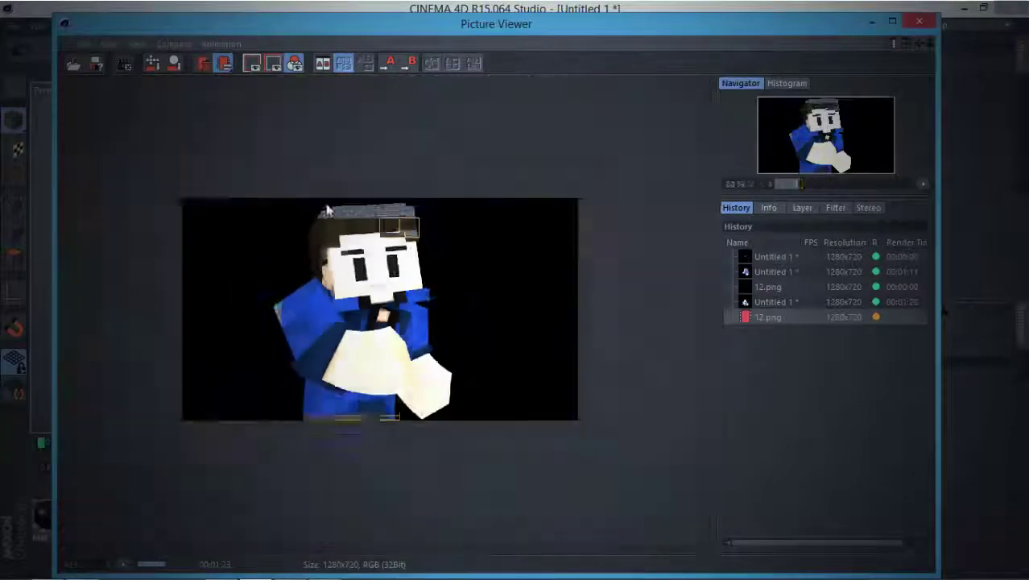
scroll(345, 202, up, 4)
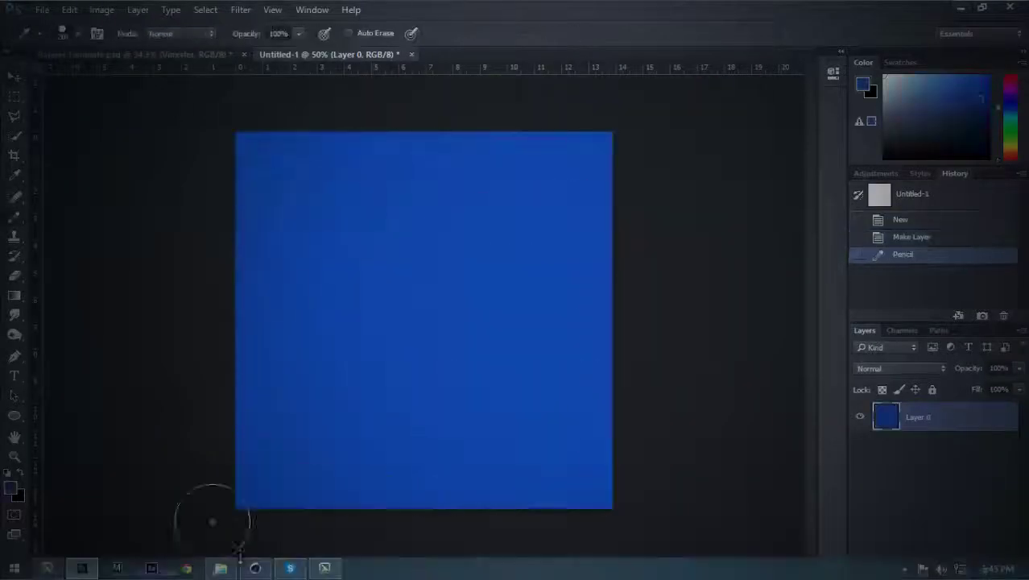
- Switch from Photoshop to File Explorer and open the RENDERS folder inside Cinmea4D Stuff
click(218, 563)
scroll(242, 265, down, 3)
double_click(349, 265)
double_click(425, 145)
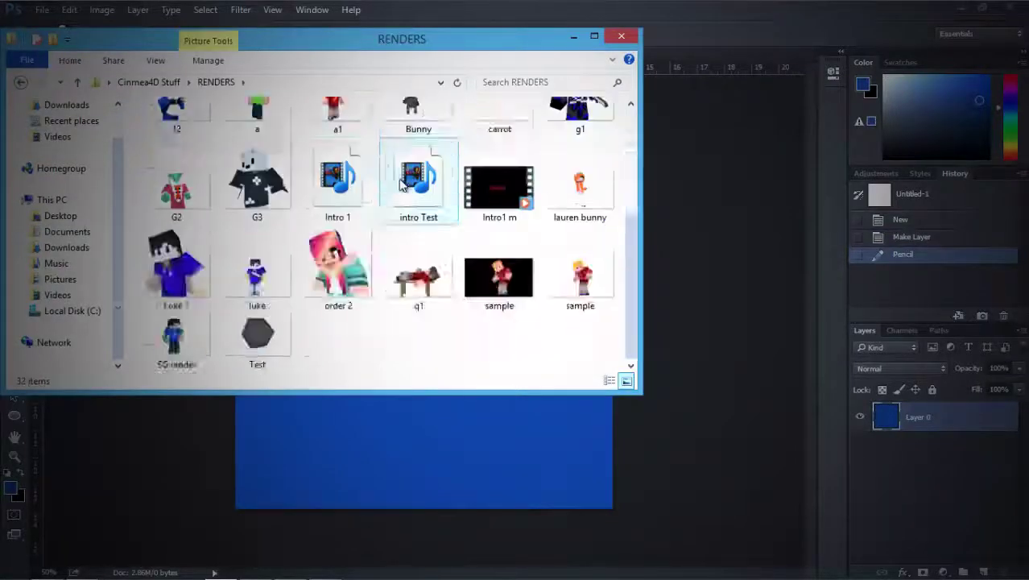
- Place the 12 render on the blue Untitled-1 canvas and enlarge it
scroll(338, 230, up, 3)
click(448, 229)
drag(447, 230, 423, 322)
drag(614, 216, 813, 138)
key(Return)
- Rasterize the placed 12 layer
key(z)
drag(411, 274, 563, 274)
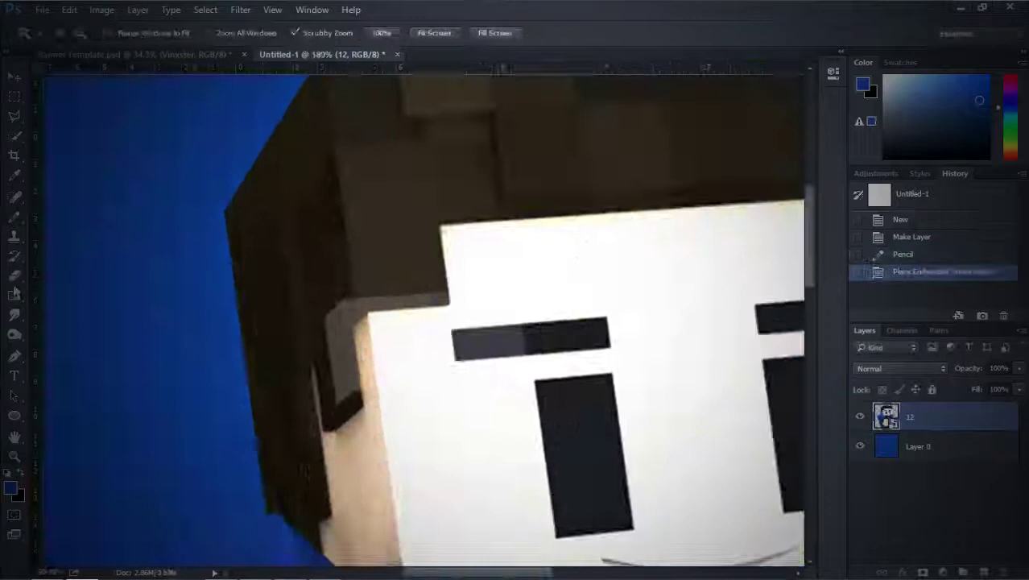
click(299, 312)
key(Return)
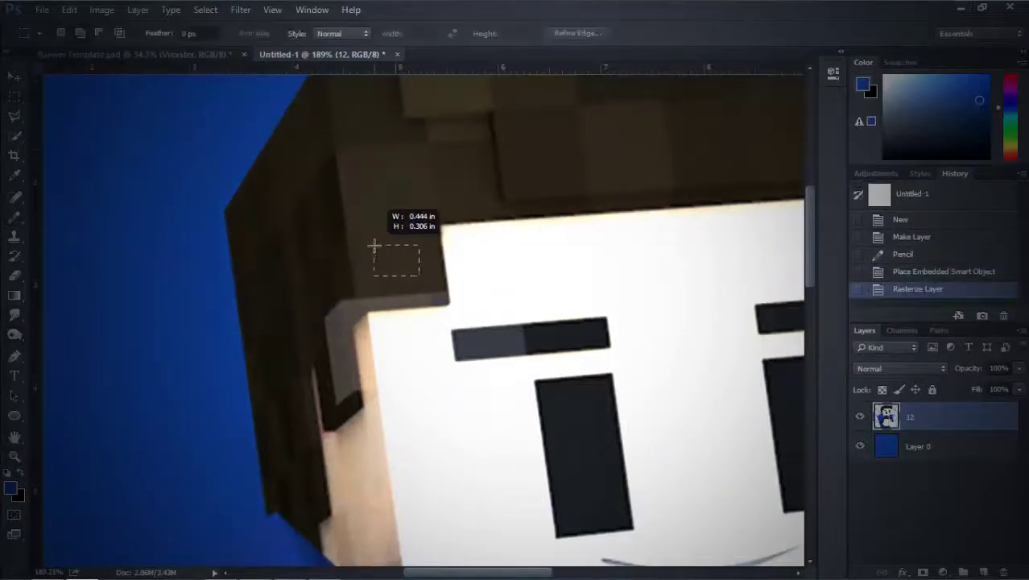
- Clear the small marquee selection in the hair and add a new layer clipped to the 12 layer
click(406, 262)
key(ctrl+d)
key(ctrl+shift+alt+n)
key(b)
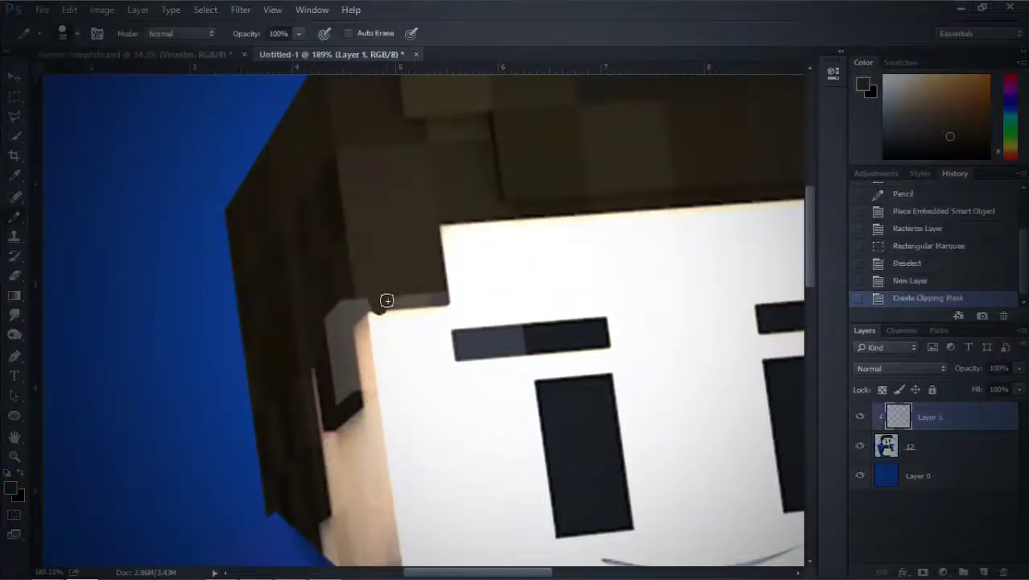
- Copy a hair patch with the Polygonal Lasso, paste it over the grey strip above the face and stretch it
key(l)
alt+scroll(423, 297, up, 3)
click(331, 237)
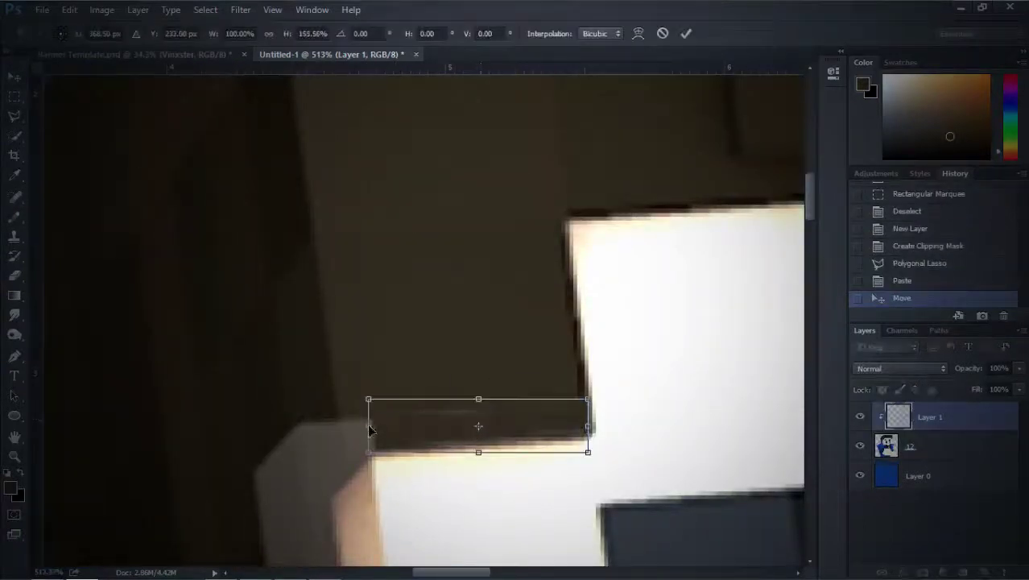
key(Return)
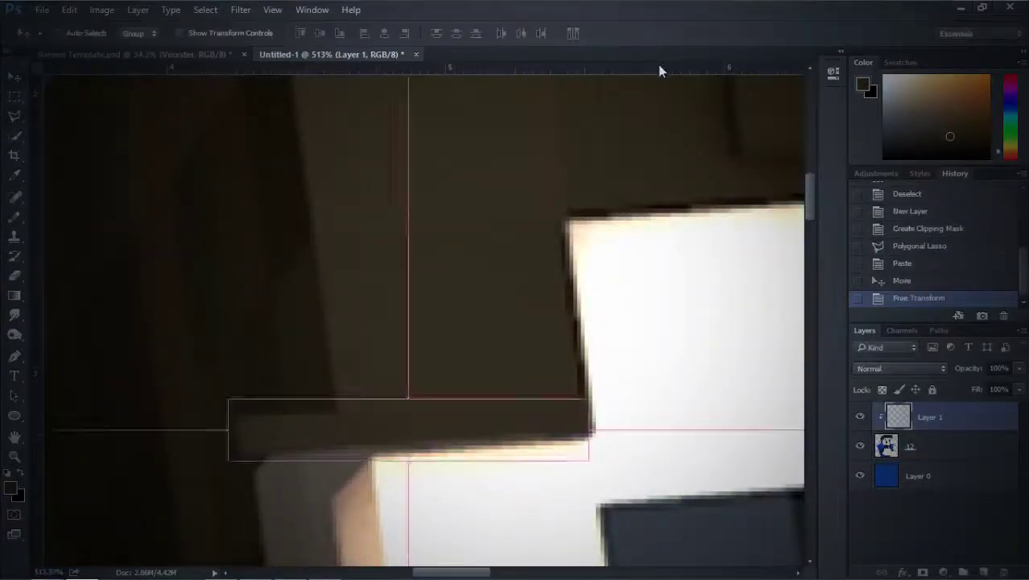
- Warp the pasted hair patch so it curves down around the corner of the face, and adjust its shape
drag(228, 474, 266, 549)
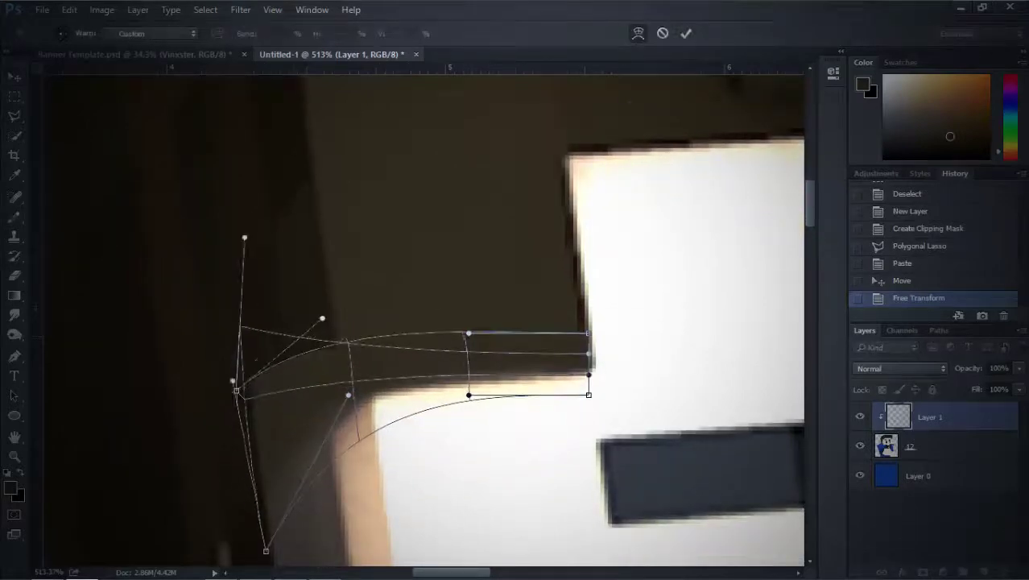
key(Return)
key(ctrl+t)
drag(241, 294, 244, 277)
key(Return)
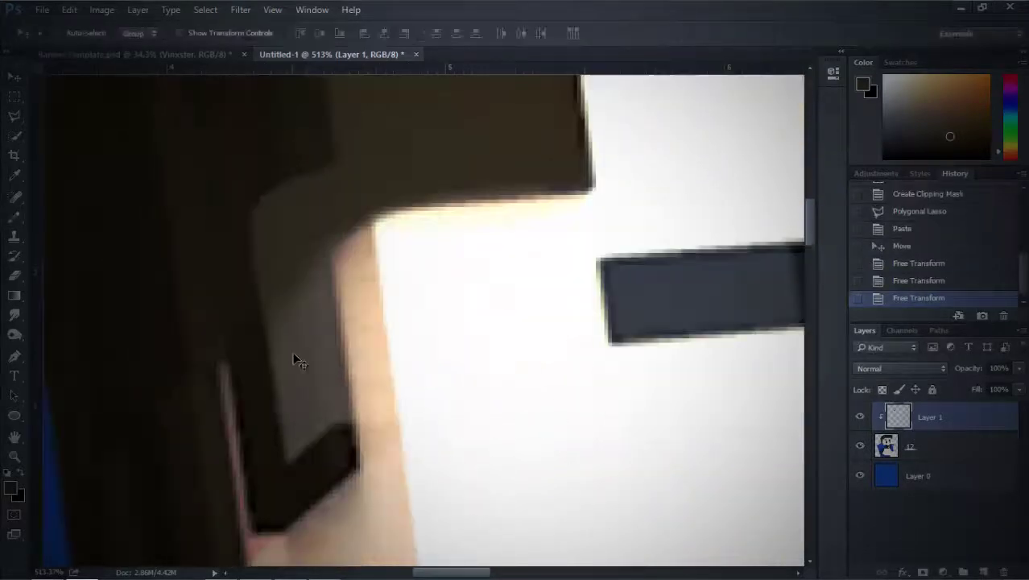
- Paste a second hair patch, rotate it over the grey area beside the face and warp it to fit
key(ctrl+v)
key(ctrl+t)
drag(294, 360, 322, 277)
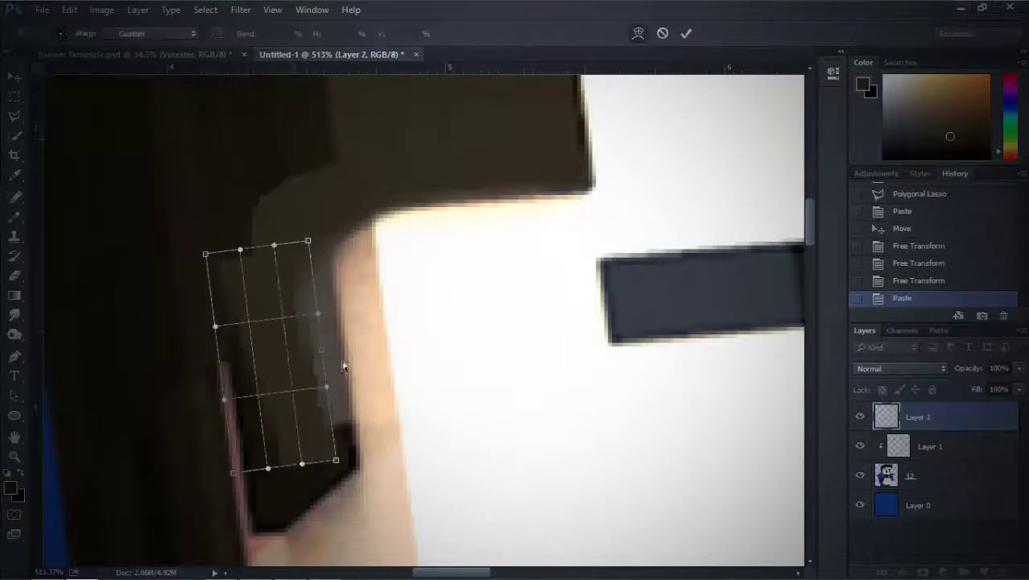
key(Return)
- Try the Overlay blend mode on both hair patch layers and delete the two layers
key(shift+alt+o)
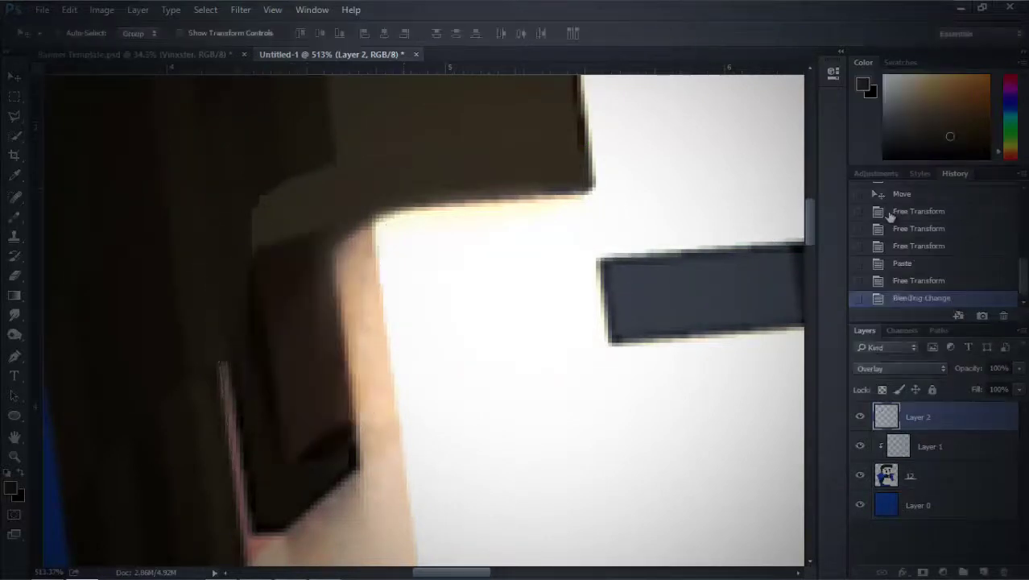
key(shift+alt+n)
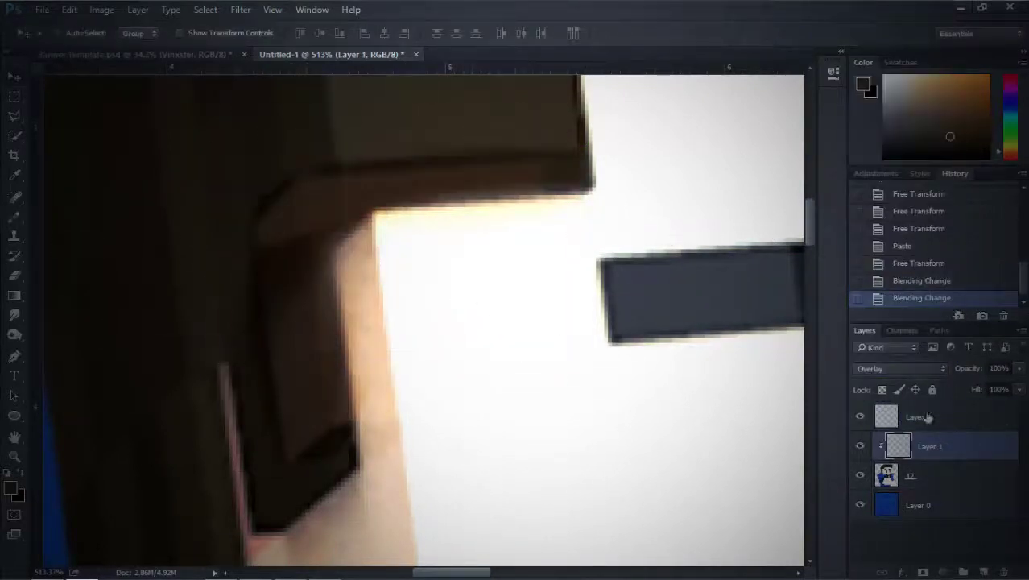
key(Delete)
- Hide the 12 layer and make the blue background Layer 0 active
key(z)
drag(719, 218, 587, 383)
alt+scroll(586, 383, down, 4)
click(860, 416)
click(909, 451)
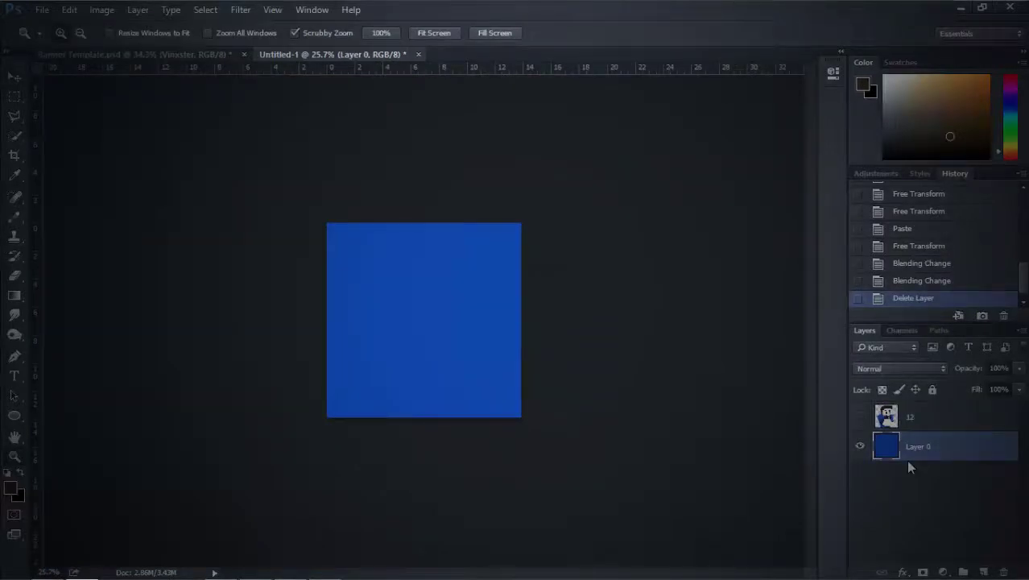
- Apply a Lighting Effects spot light centred on Layer 0, raising its intensity to brighten the middle
click(240, 10)
click(487, 291)
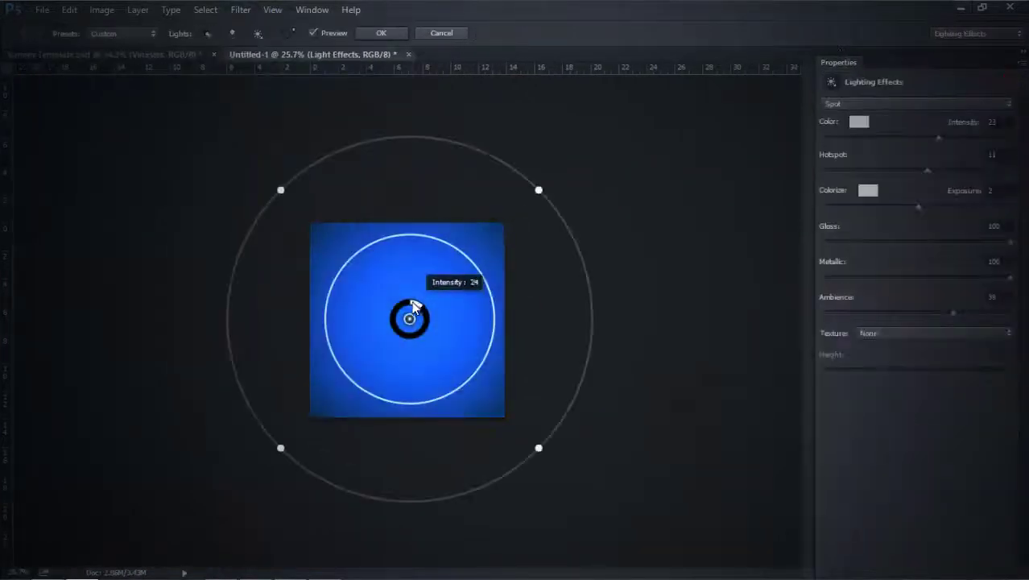
click(381, 33)
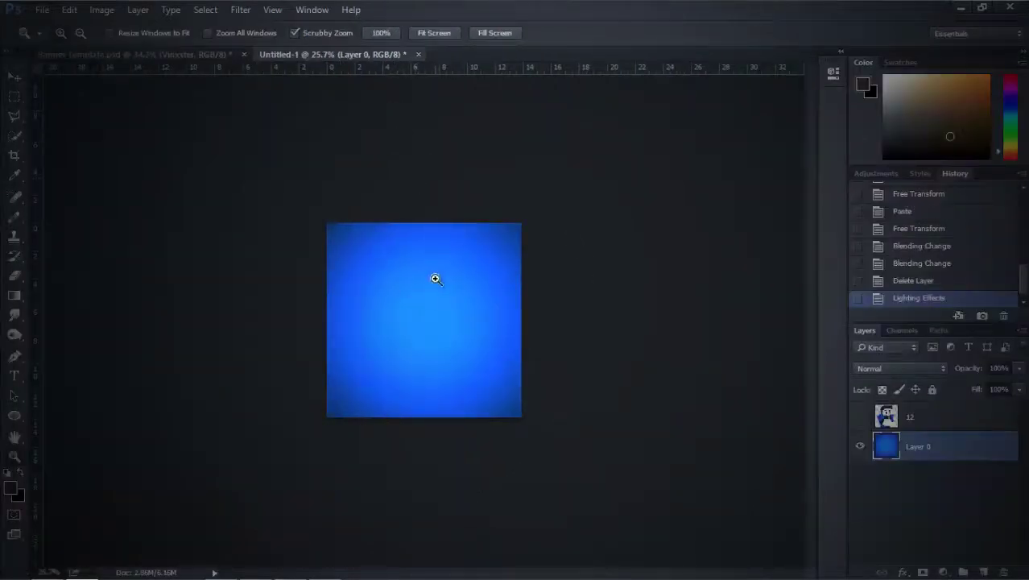
- Open Adam K Pack.psd without resolving its missing fonts, and free-transform its Particles 22 layer over the blue background in Untitled-1
click(453, 239)
click(42, 9)
key(ctrl+o)
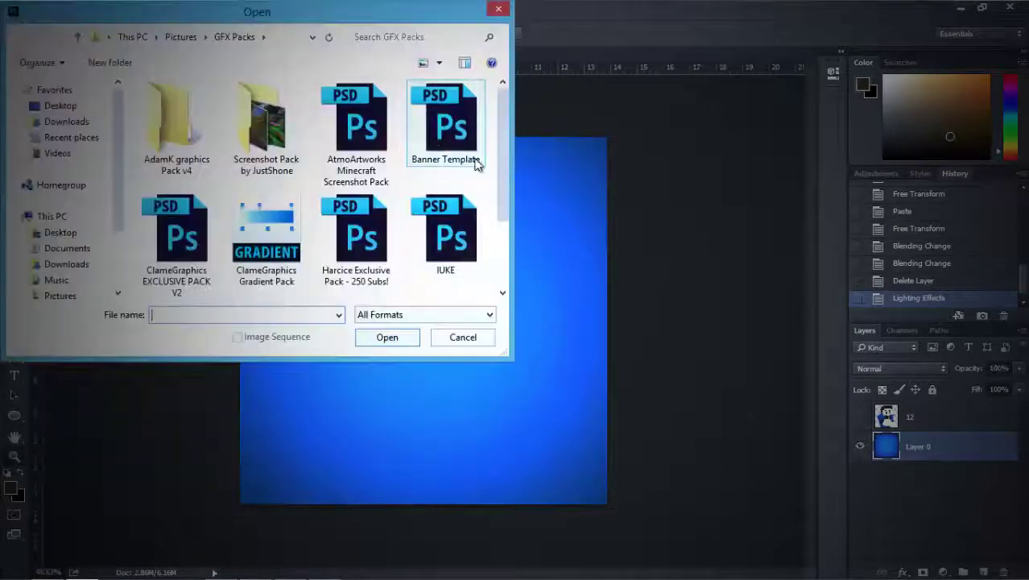
scroll(491, 185, down, 1)
double_click(201, 198)
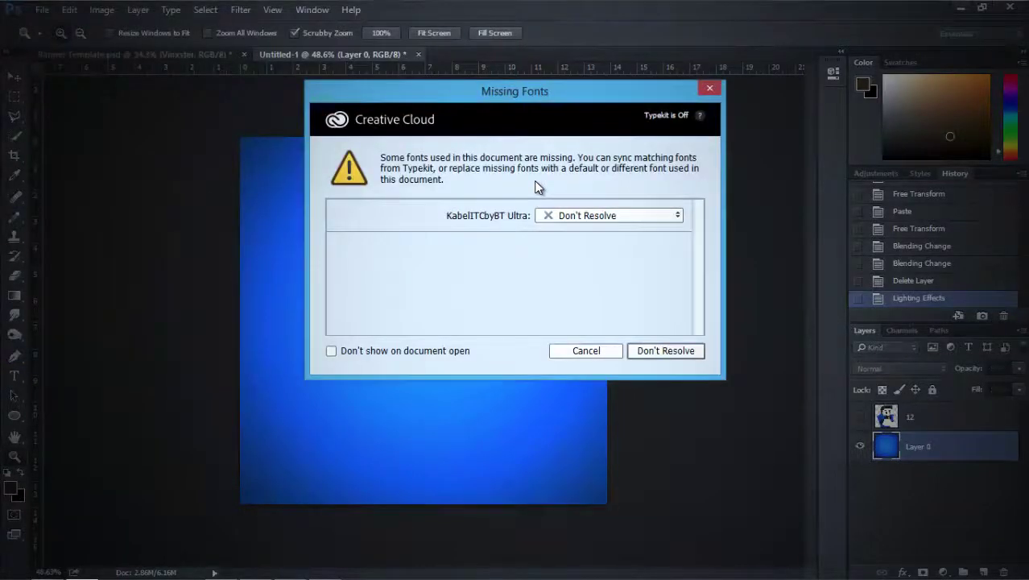
click(653, 349)
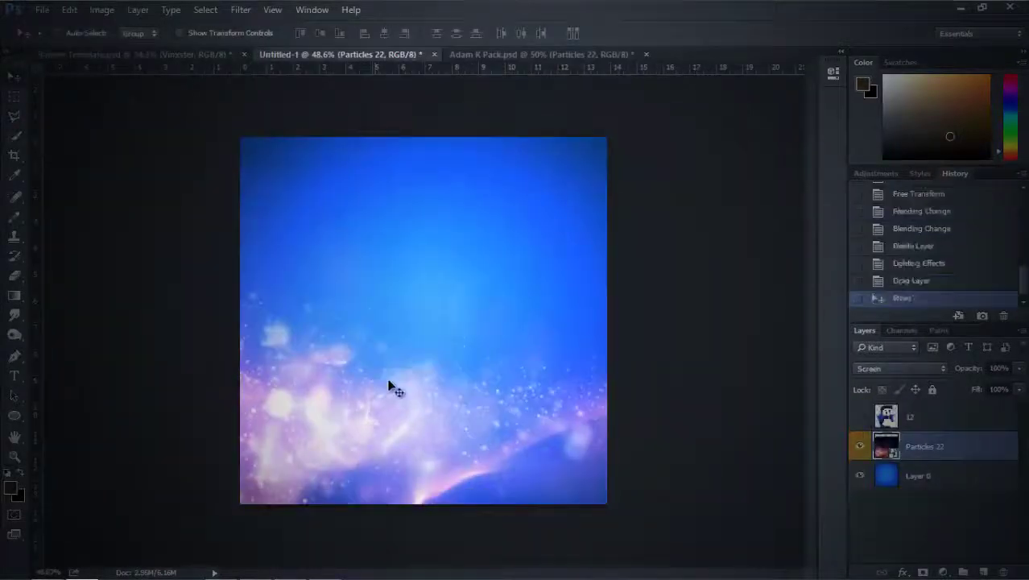
key(ctrl+t)
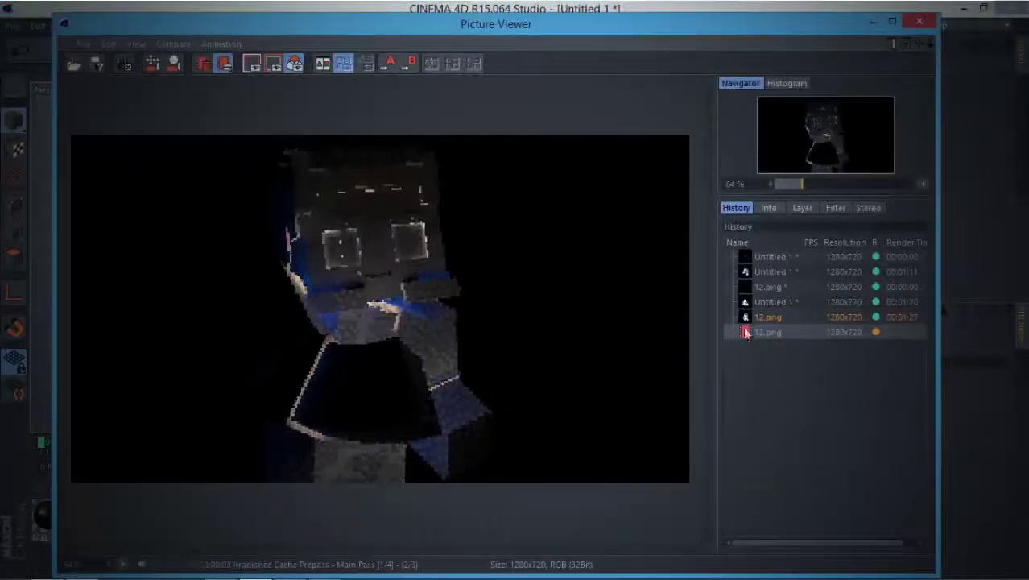
- Switch to Cinema 4D and select the newest 12.png render in the Picture Viewer history
click(746, 333)
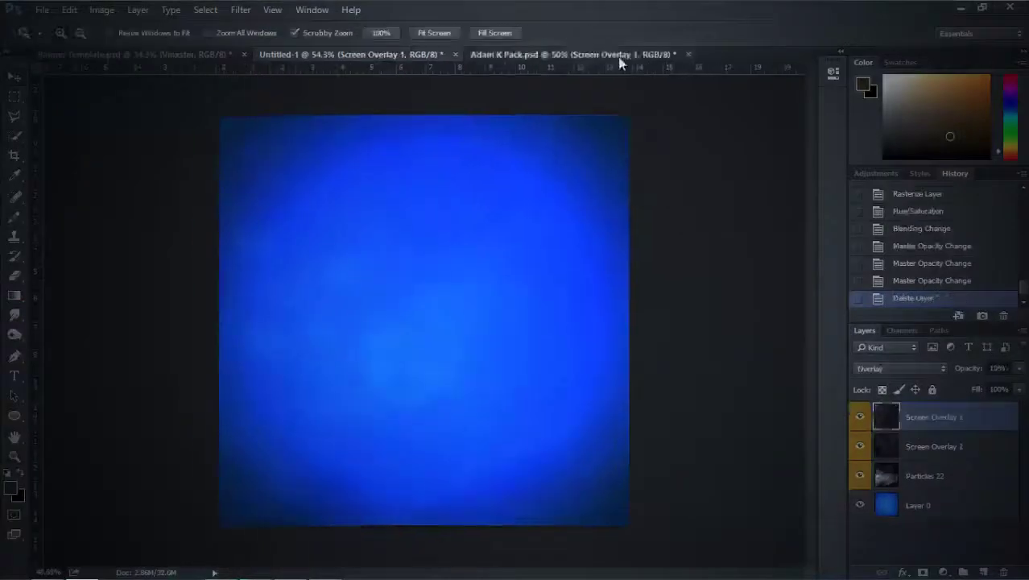
- Switch to Photoshop and open the Harcice Exclusive Pack - 250 Subs! file, leaving its missing fonts unresolved
click(42, 9)
click(64, 36)
double_click(356, 103)
click(665, 350)
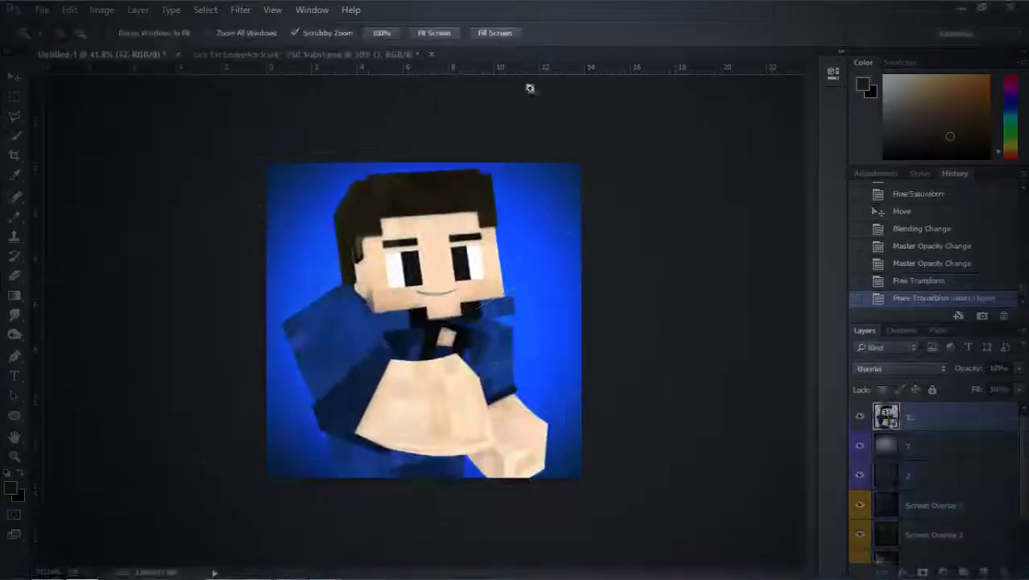
- Add Pattern 6 from Adam K Pack.psd beneath the 12 layer, scaling it to about 219% and rotating it about 20°
click(288, 52)
click(878, 411)
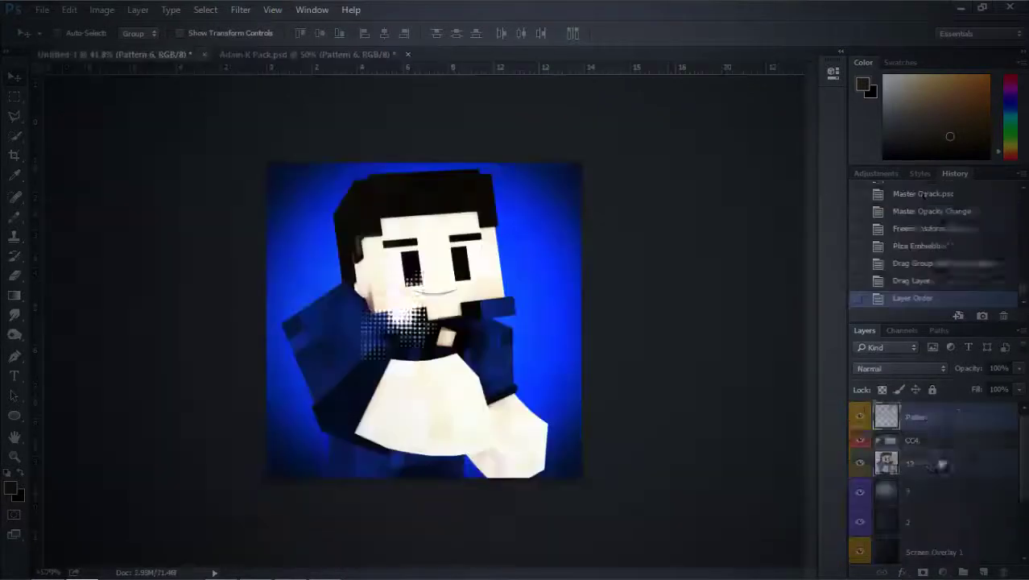
key(ctrl+t)
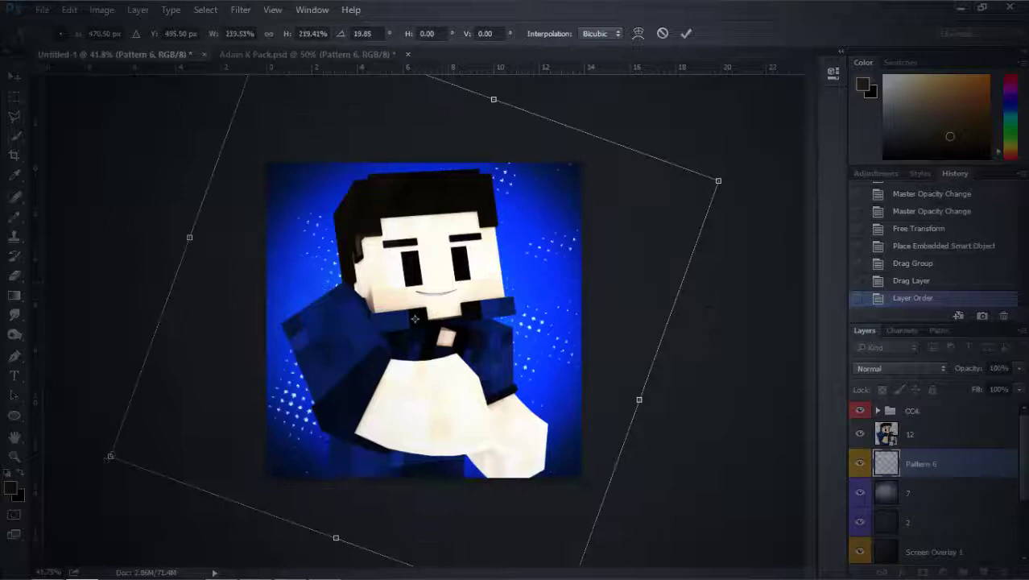
click(687, 34)
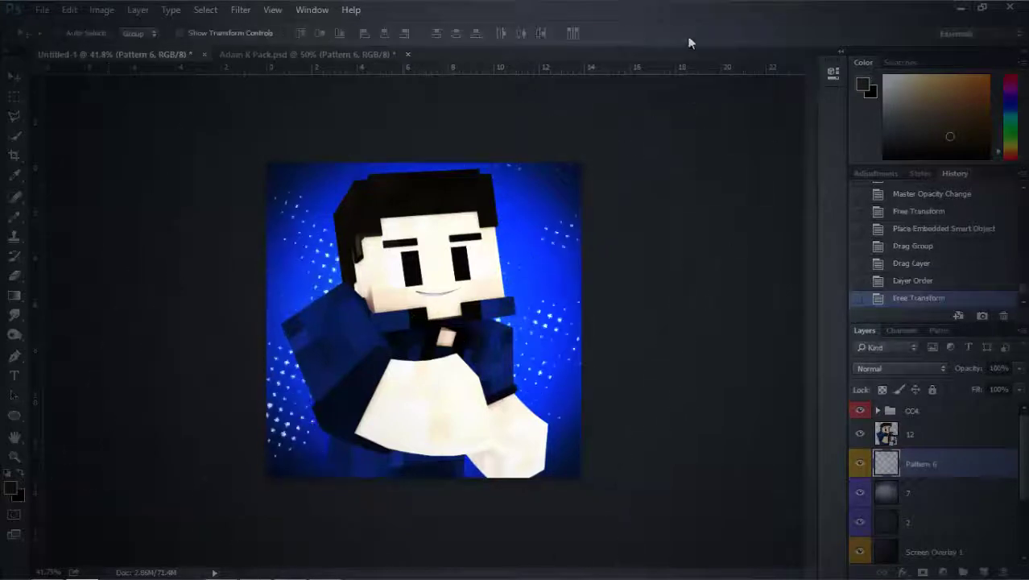